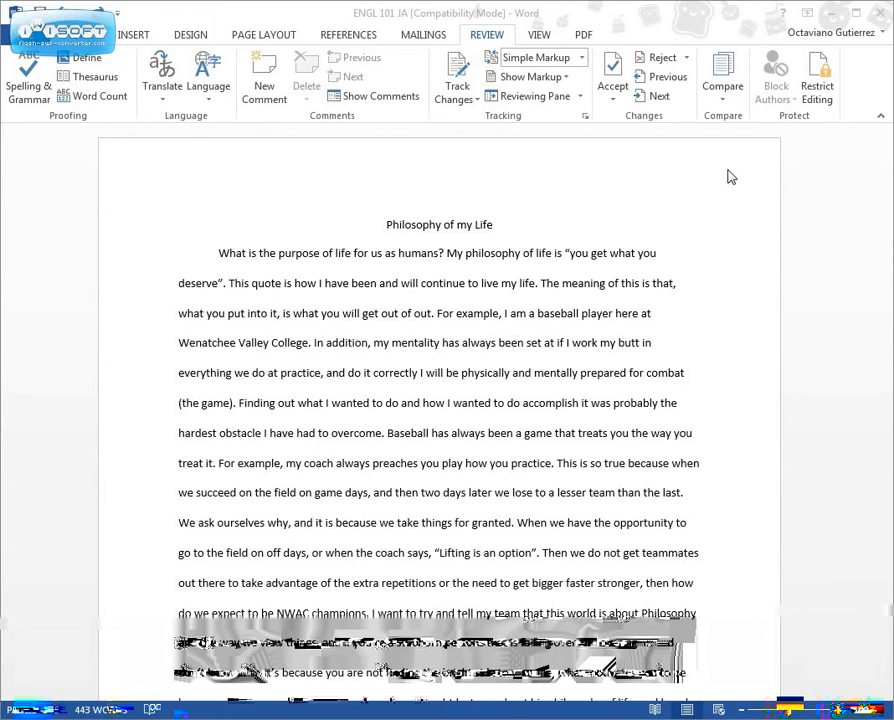
Turn on Track Changes and switch the revision display from Simple Markup to All Markup
click(459, 78)
click(458, 72)
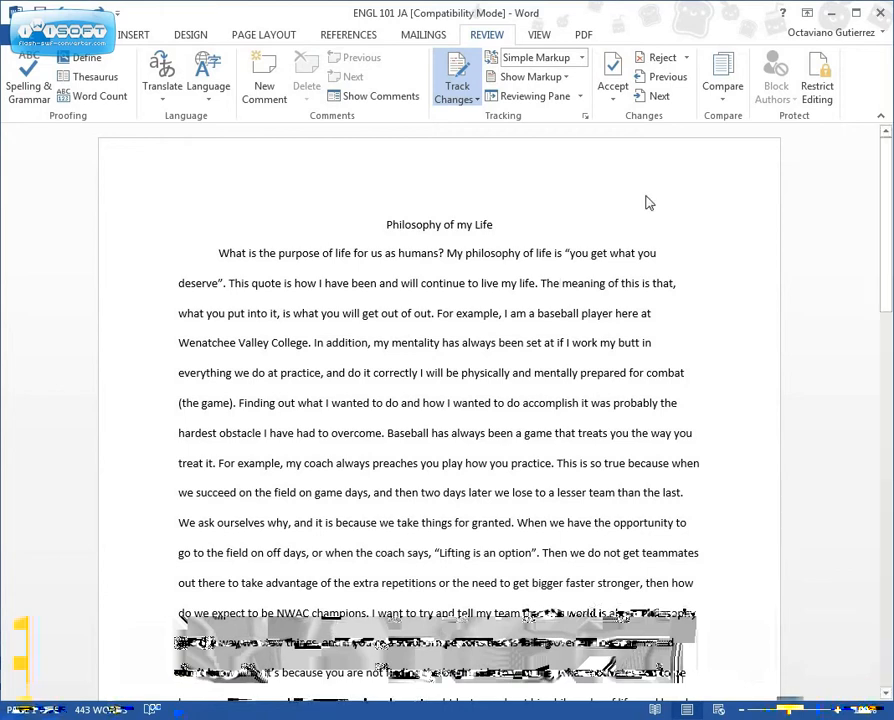
click(581, 60)
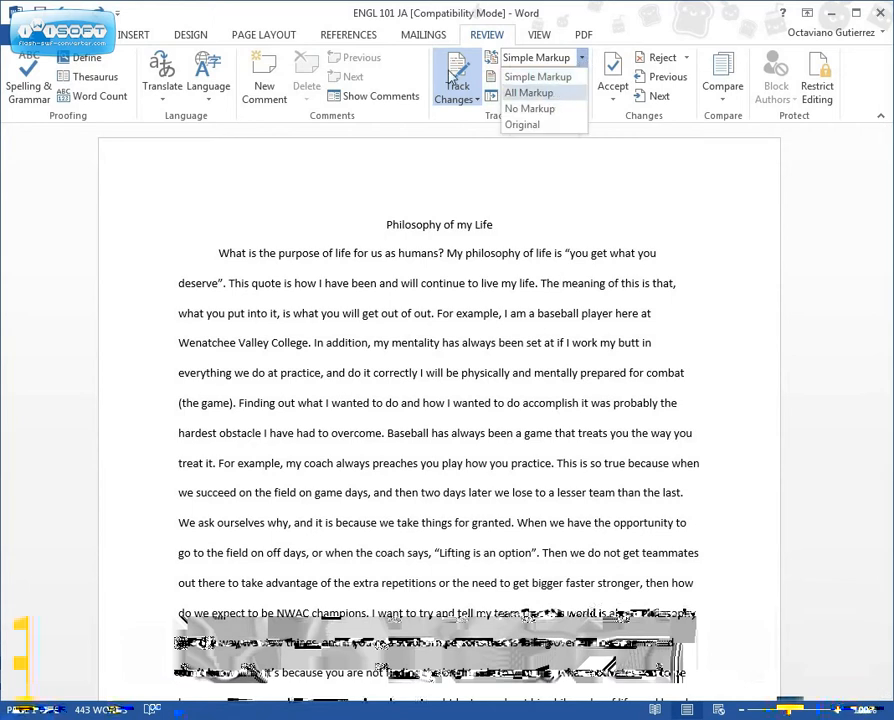
click(548, 93)
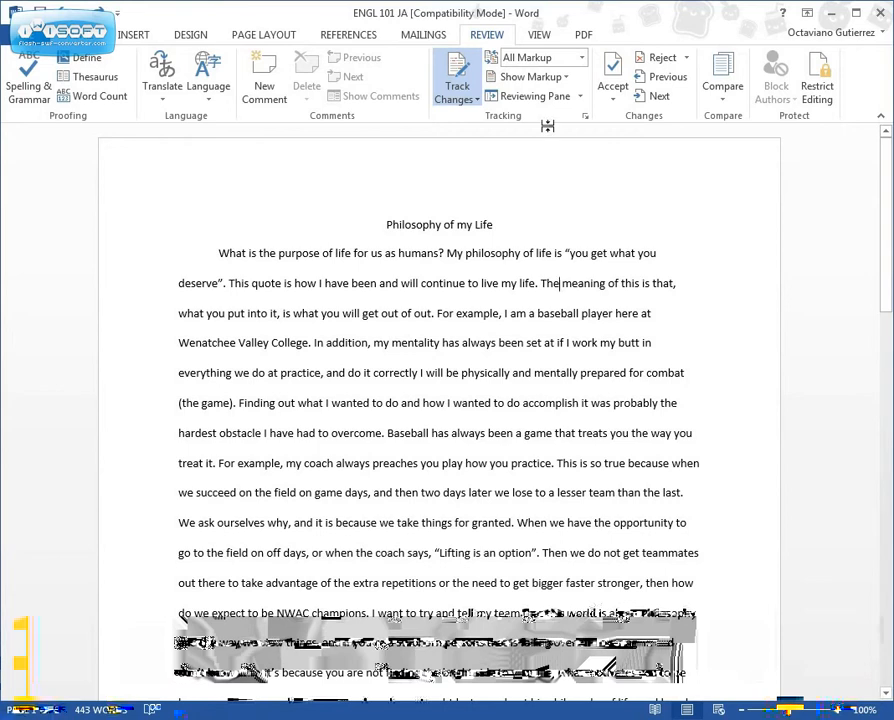
click(474, 82)
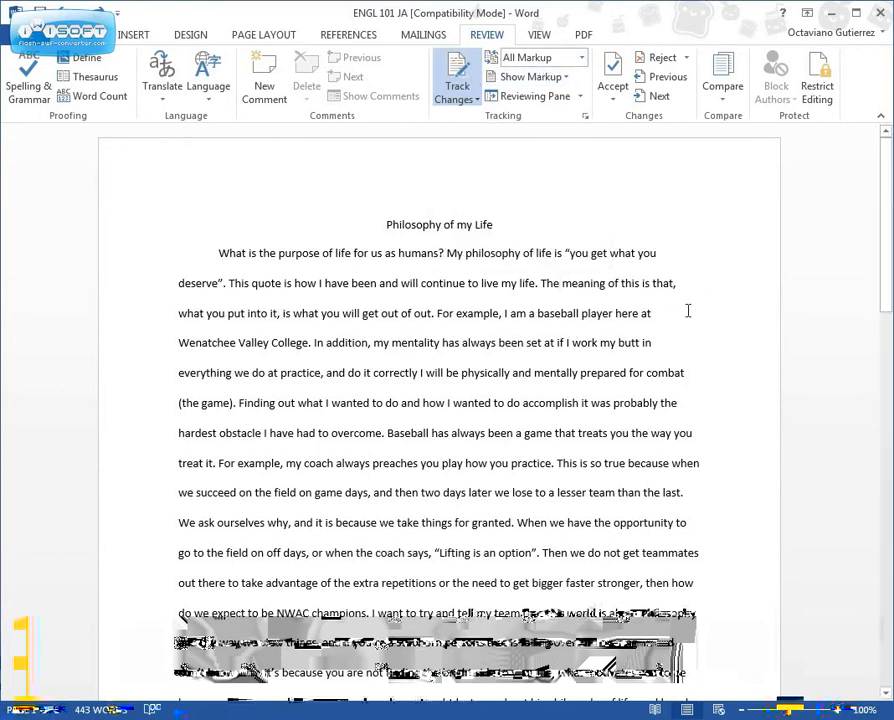
Delete 'The ' before 'meaning' and insert a comma after 'meaning' as tracked edits
key(BackSpace)
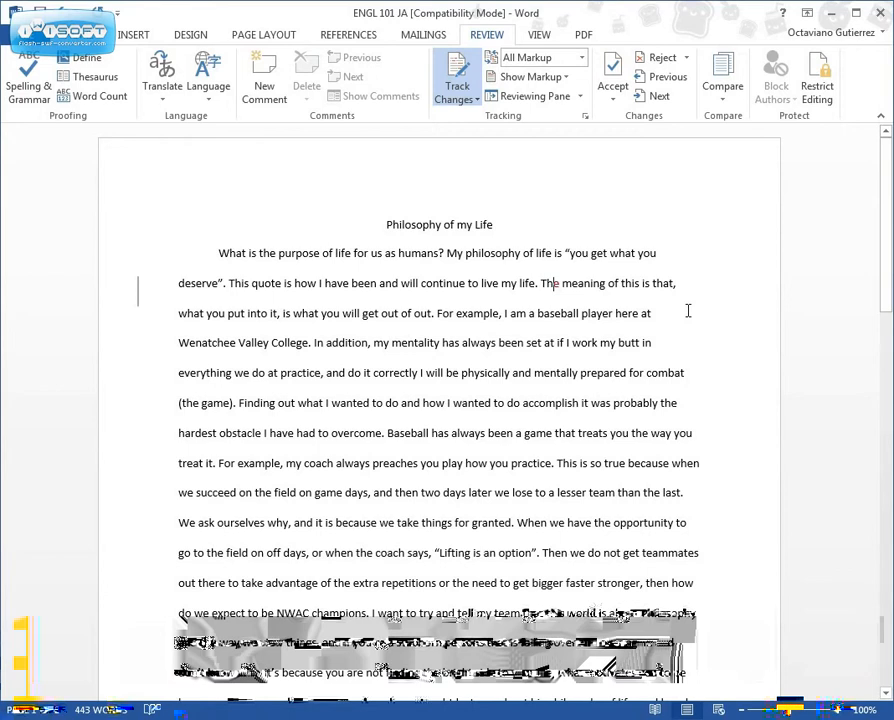
key(BackSpace)
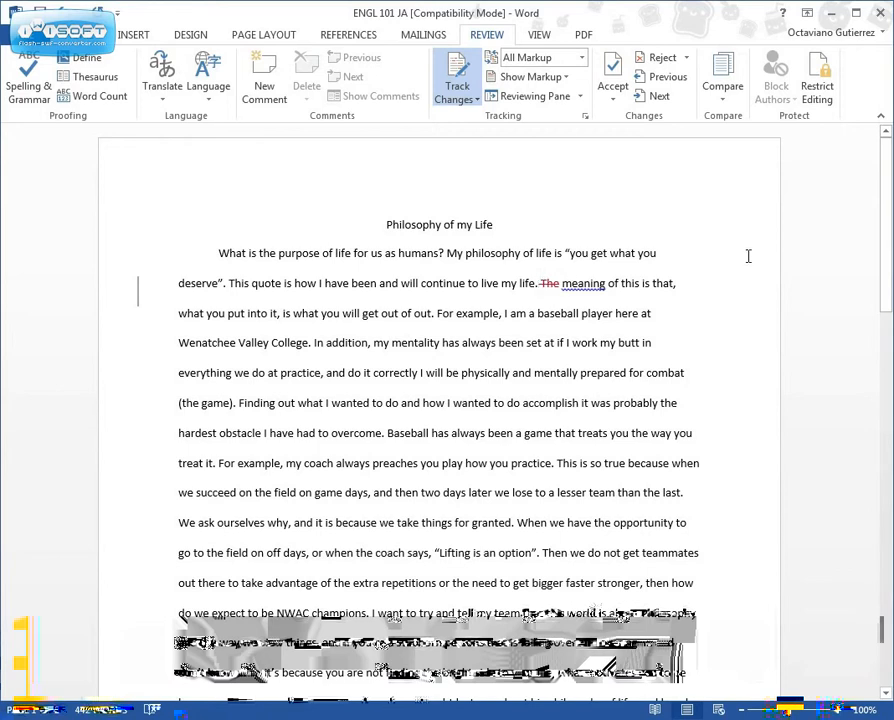
right_click(550, 287)
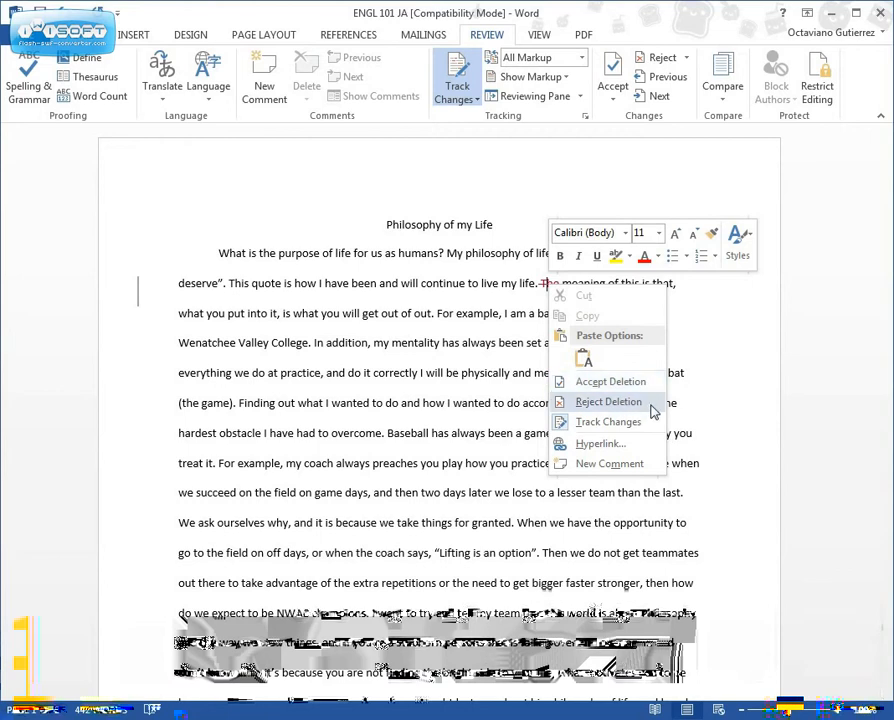
click(690, 315)
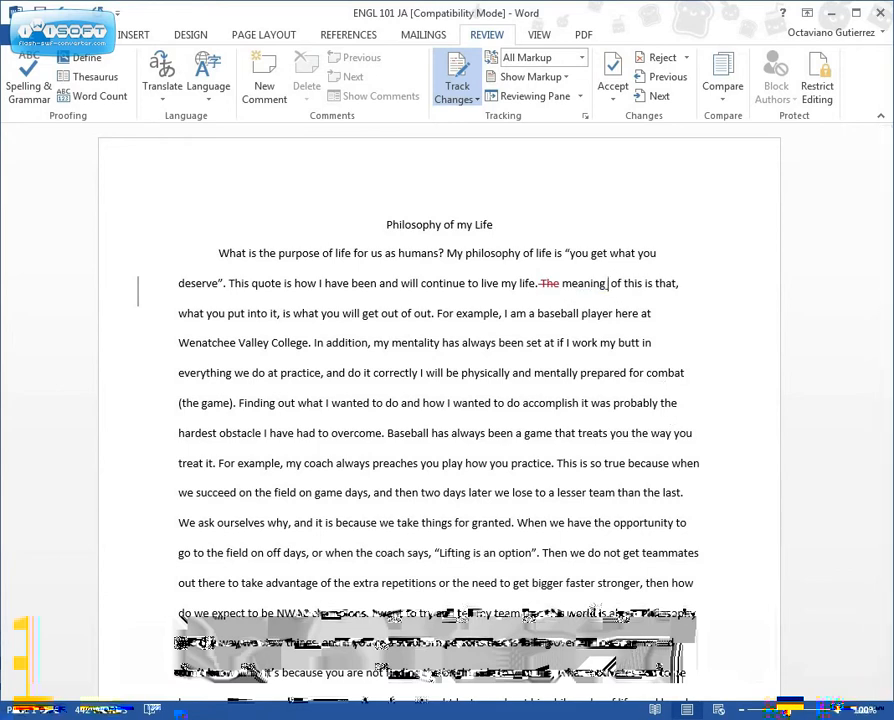
text(,)
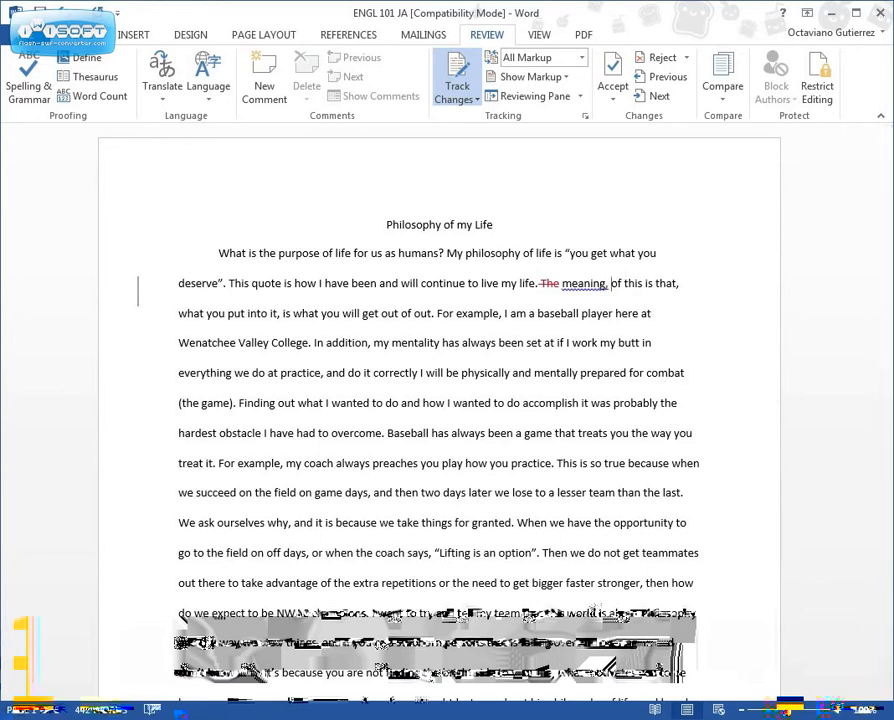
key(Right)
key(Left)
key(Up)
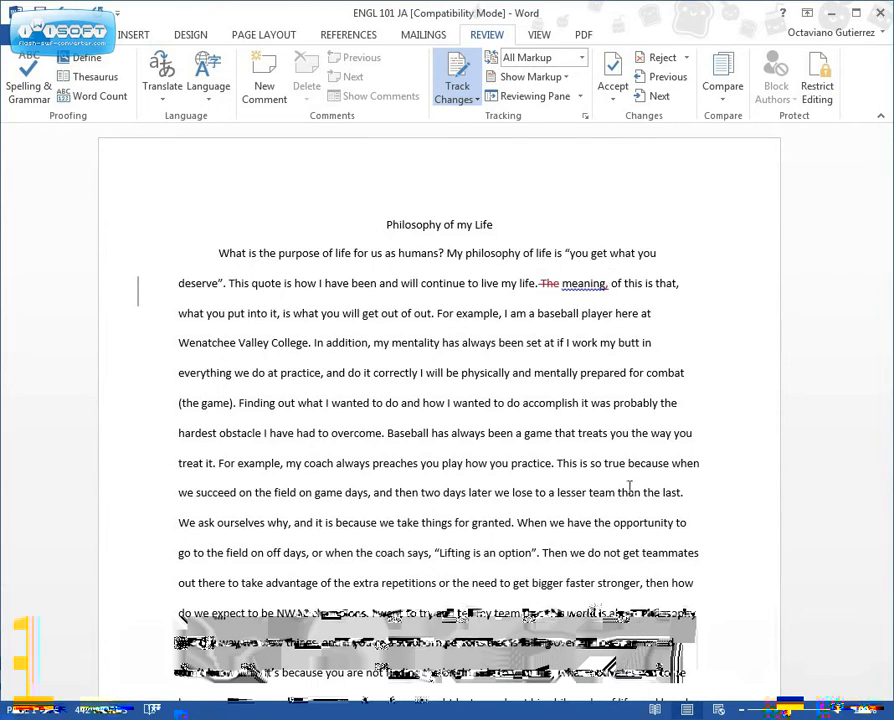
Add the comment 'I really like this word choice' to the word 'combat'
click(643, 342)
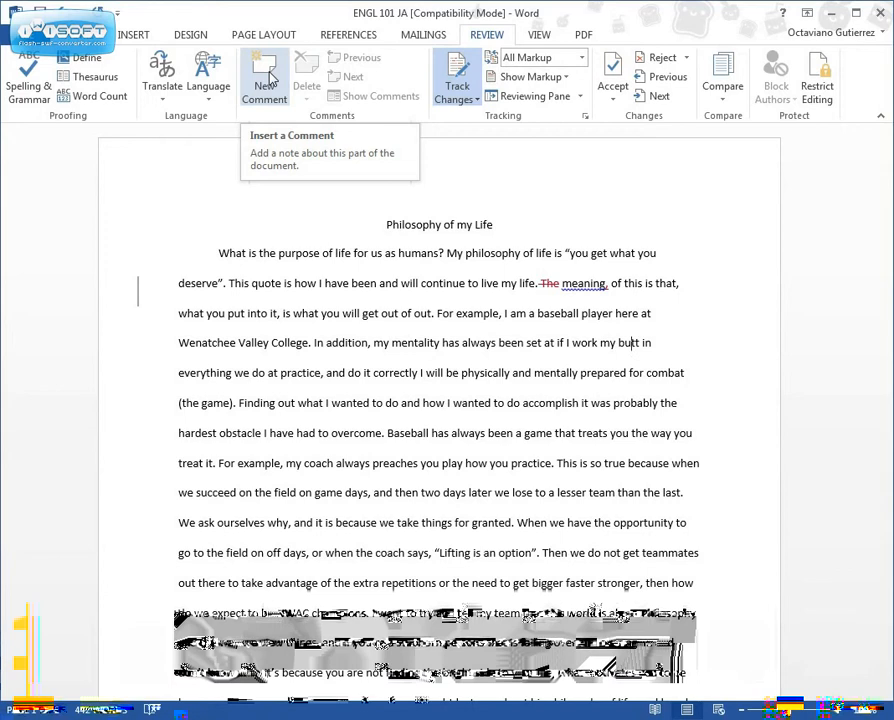
click(668, 373)
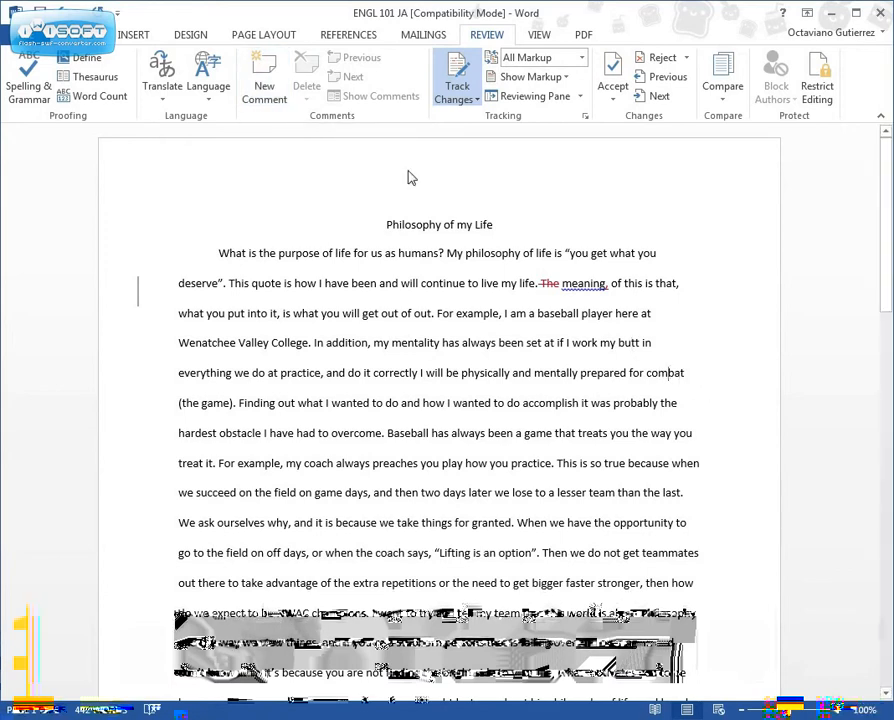
click(264, 82)
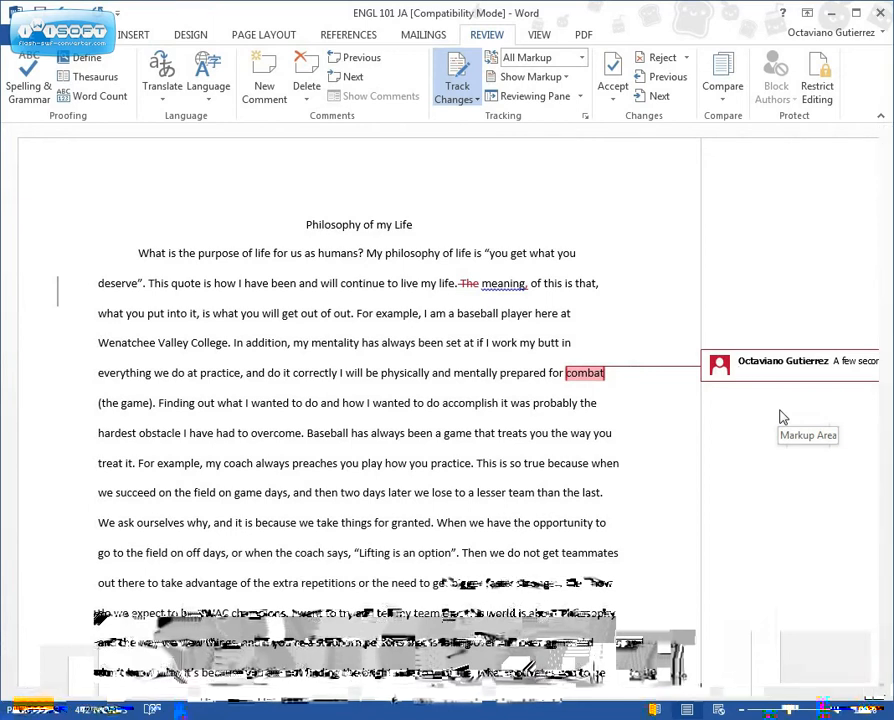
text(I rea)
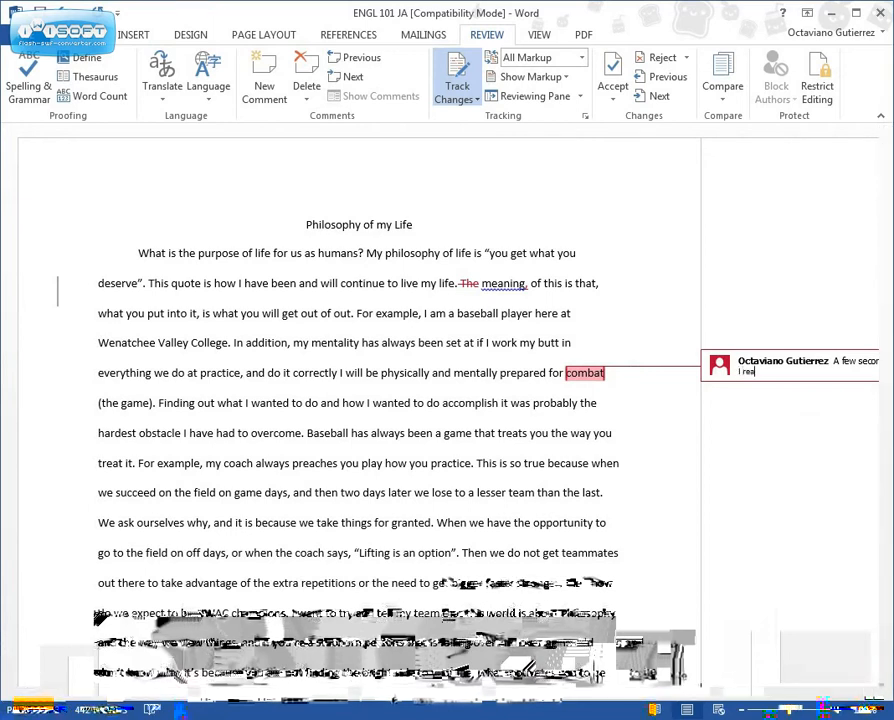
text(lly li)
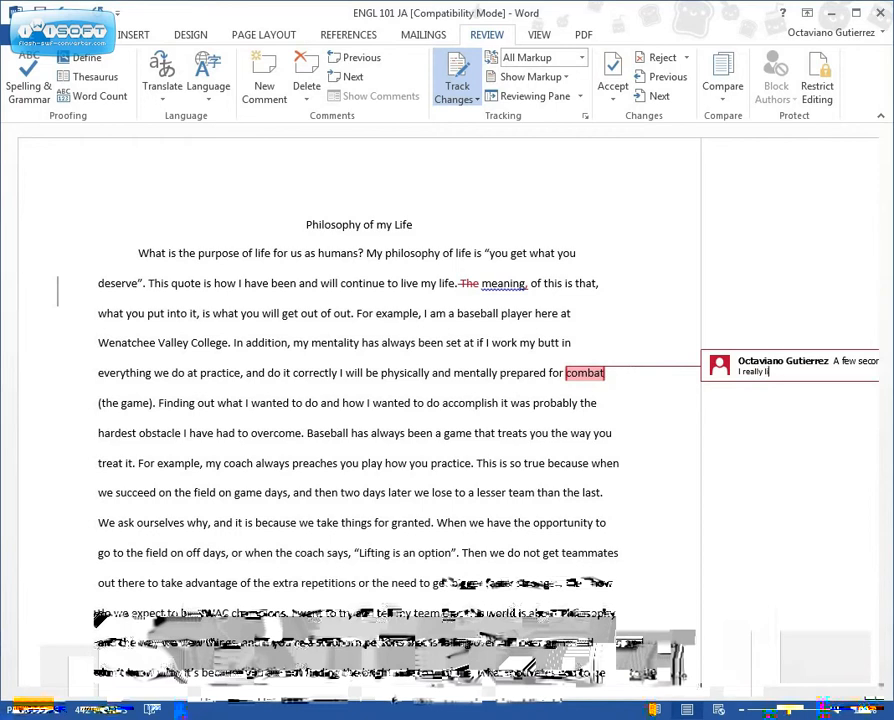
text(ke thi)
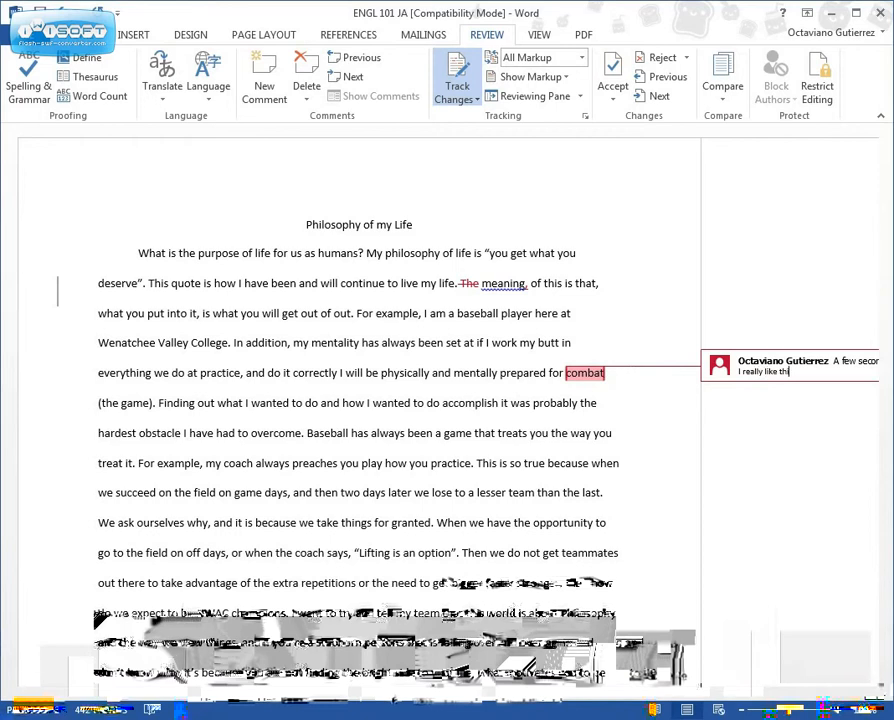
text(s word c)
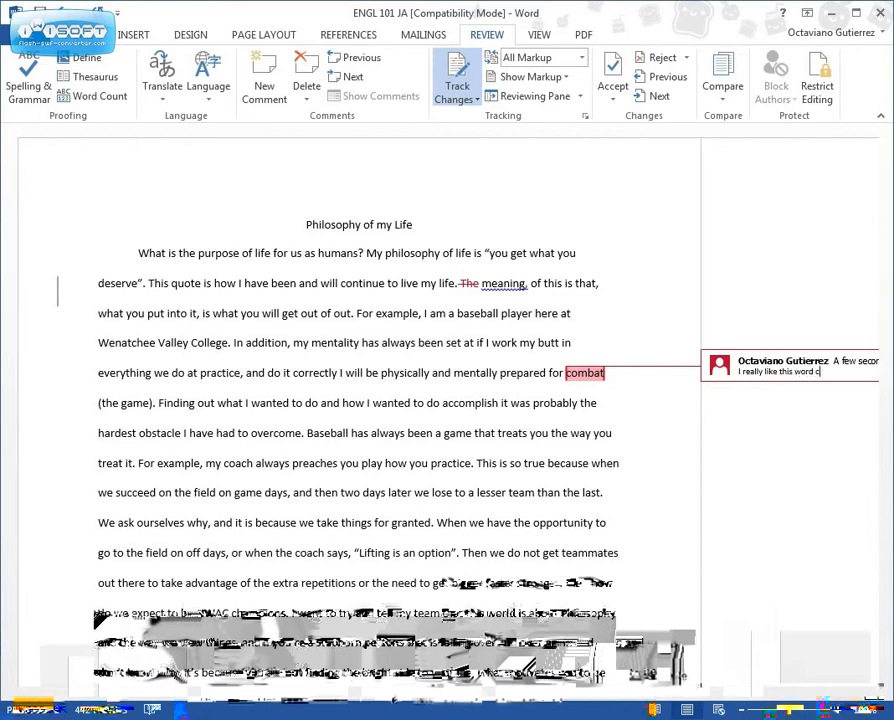
text(hoice)
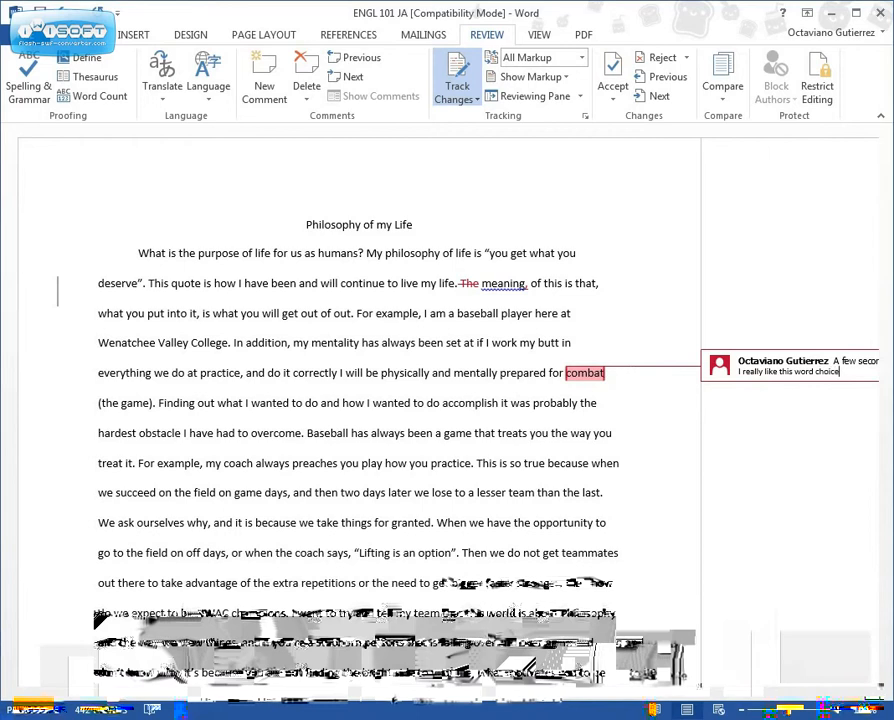
click(783, 417)
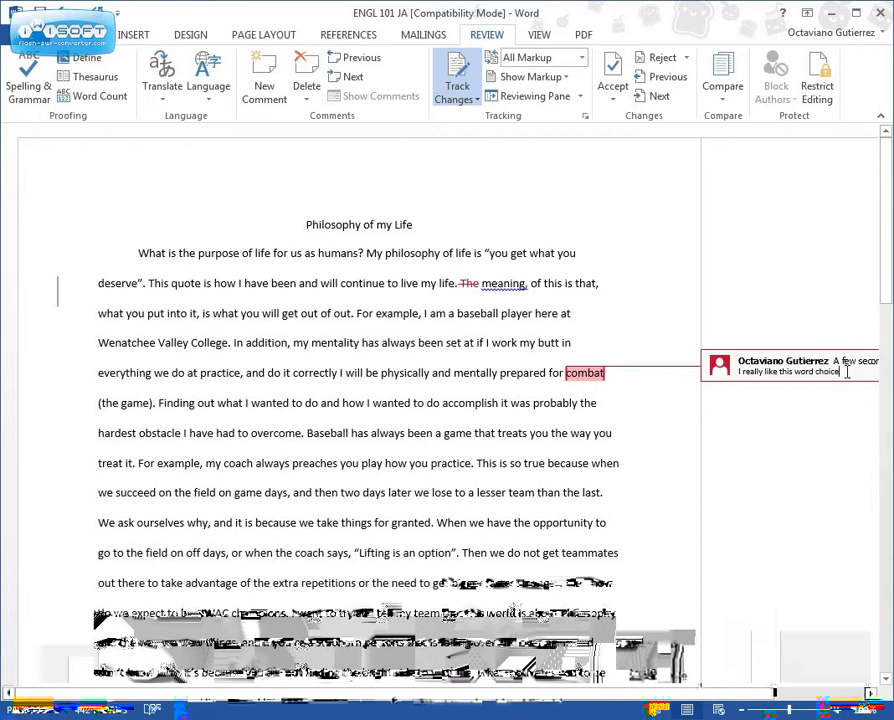
Look over both pages of the essay, then save ENGL 101 JA with its edits and comment
click(656, 420)
scroll(657, 420, down, 12)
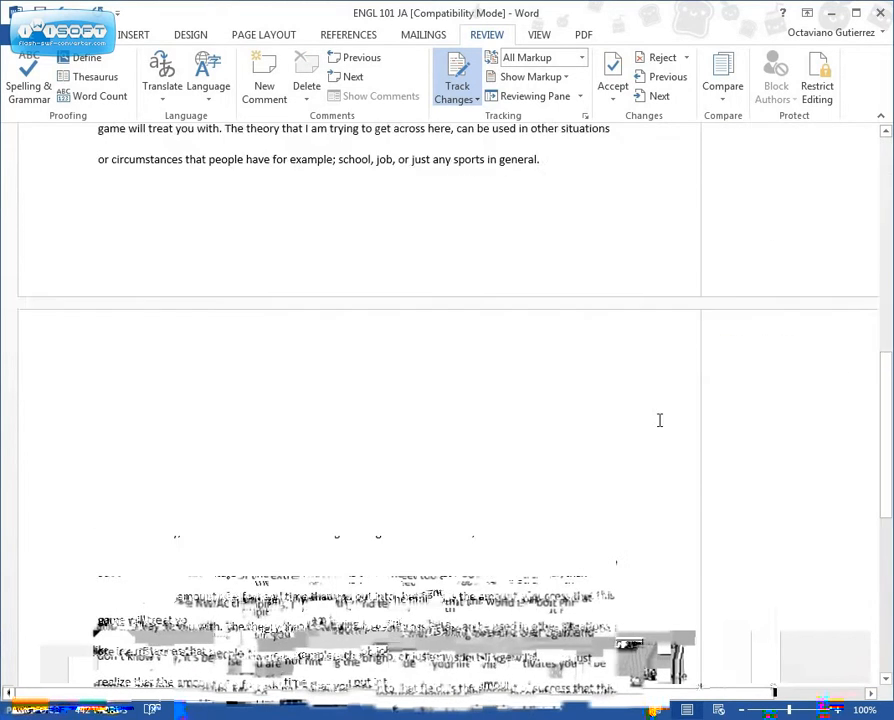
scroll(660, 420, down, 1)
scroll(656, 420, up, 15)
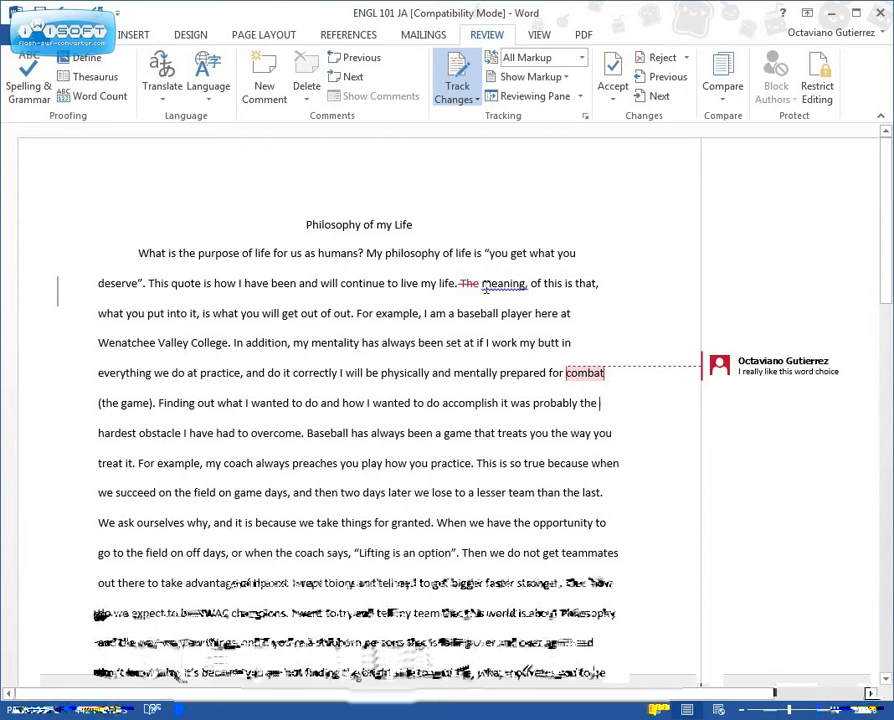
scroll(430, 265, down, 10)
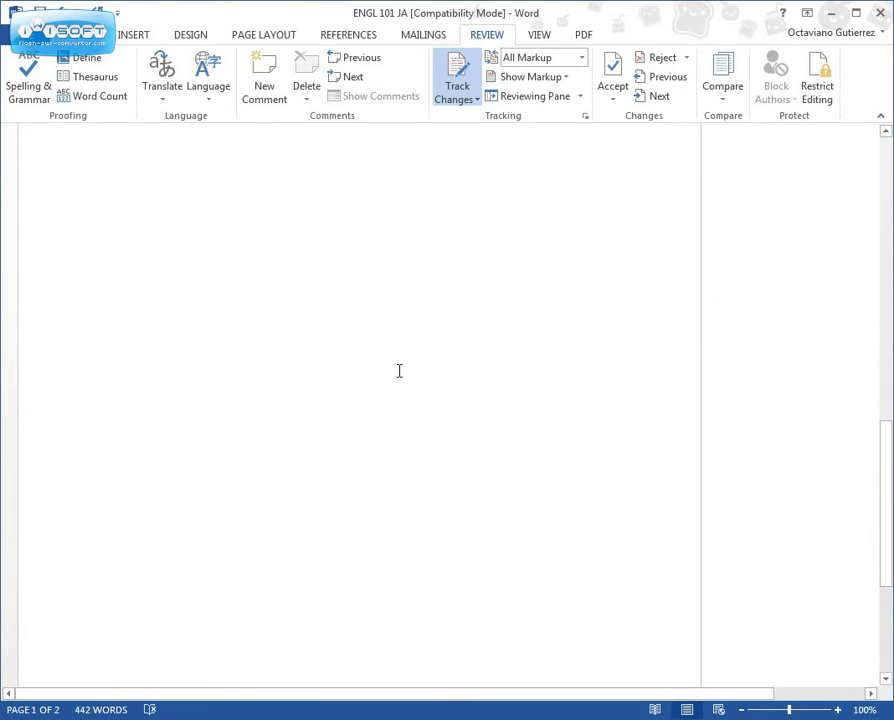
click(347, 400)
scroll(348, 405, up, 4)
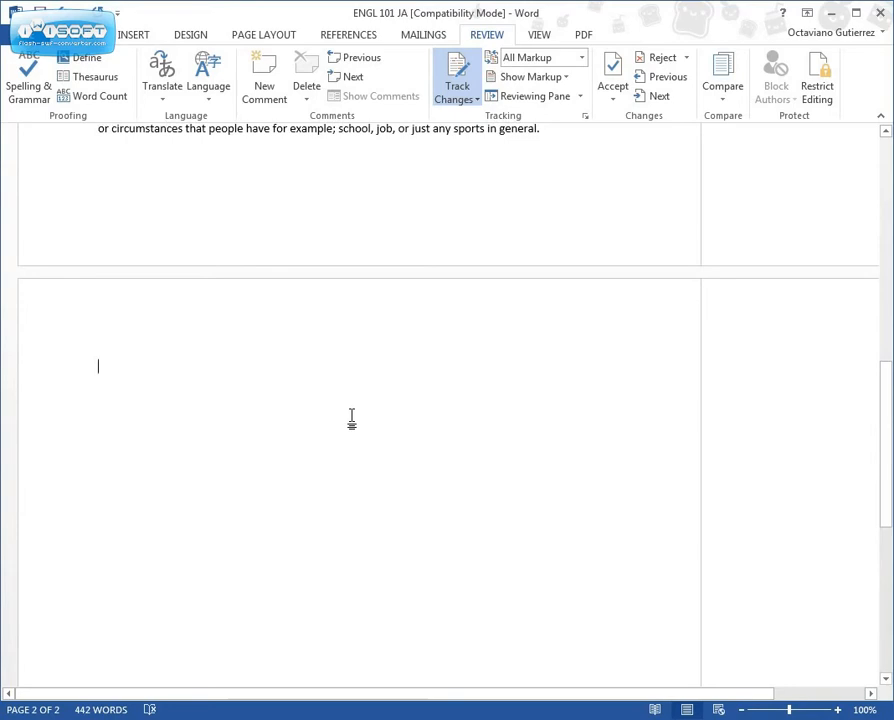
scroll(351, 420, up, 8)
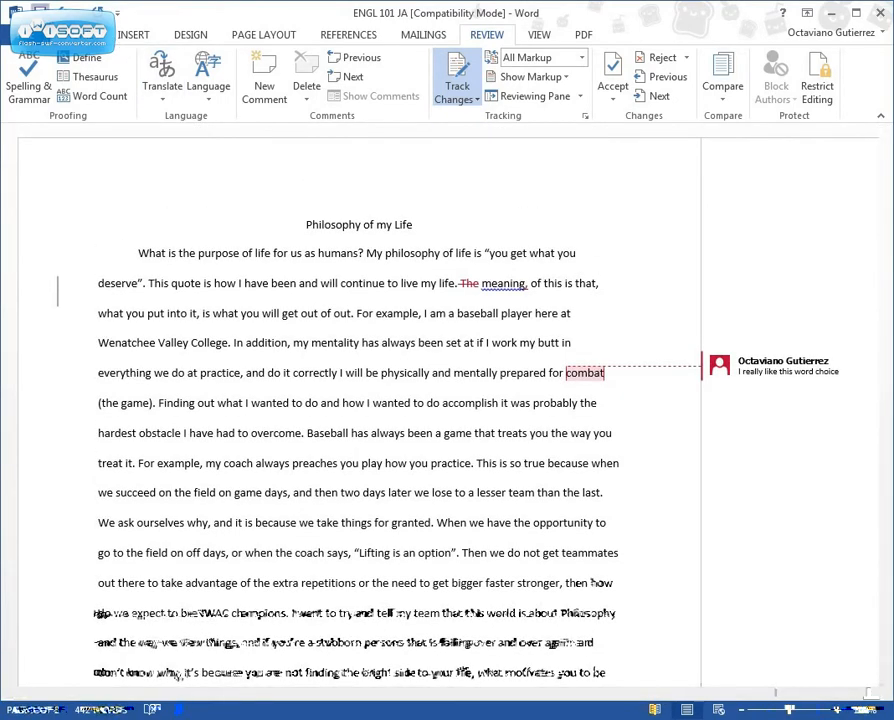
click(38, 12)
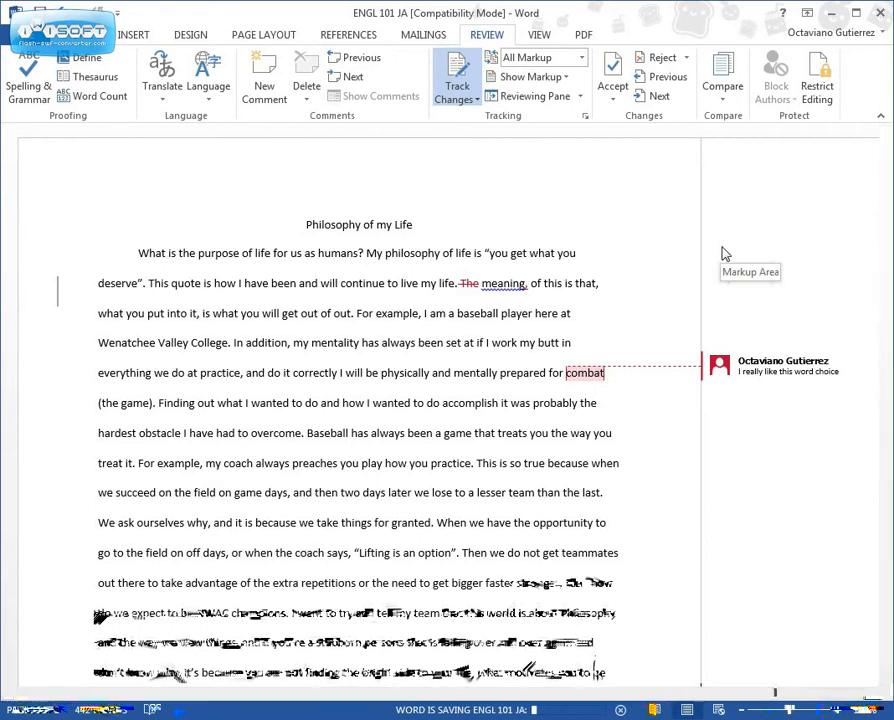
Save ENGL 101 JA to the Desktop as a Word Document, accepting the upgrade to the newest format
click(20, 34)
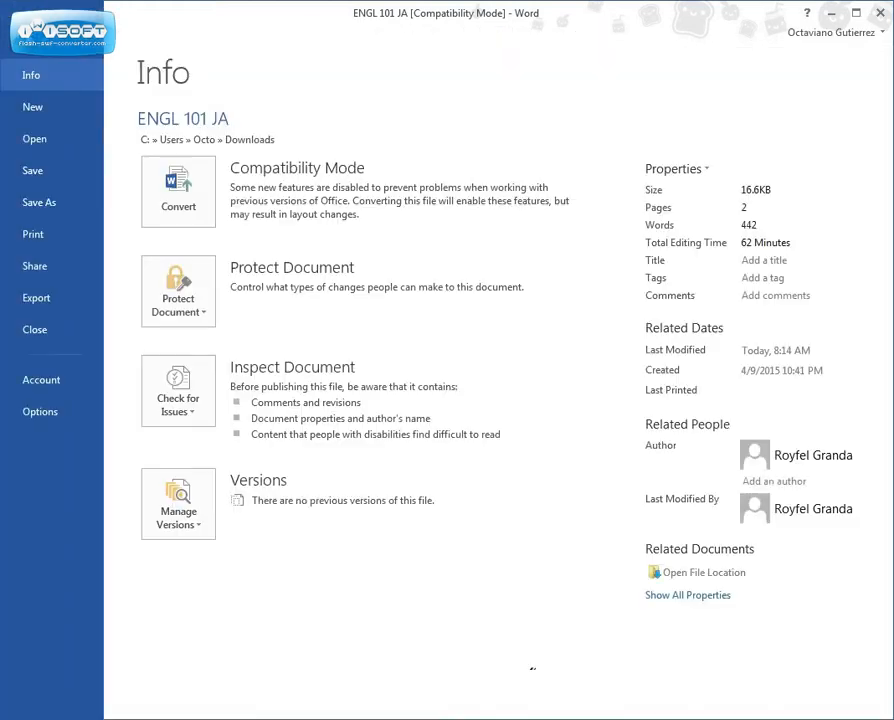
click(77, 207)
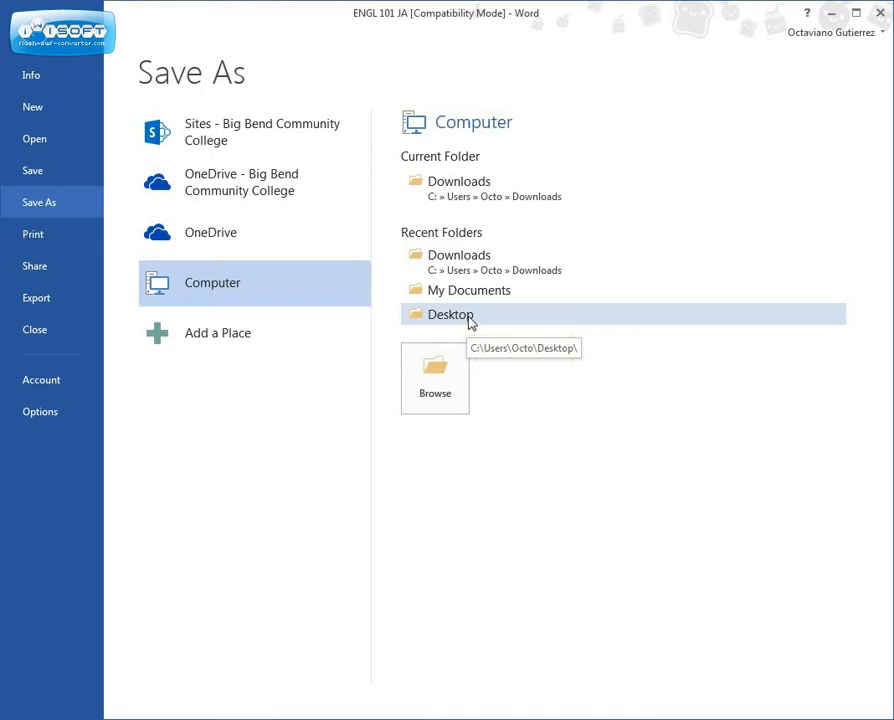
click(470, 316)
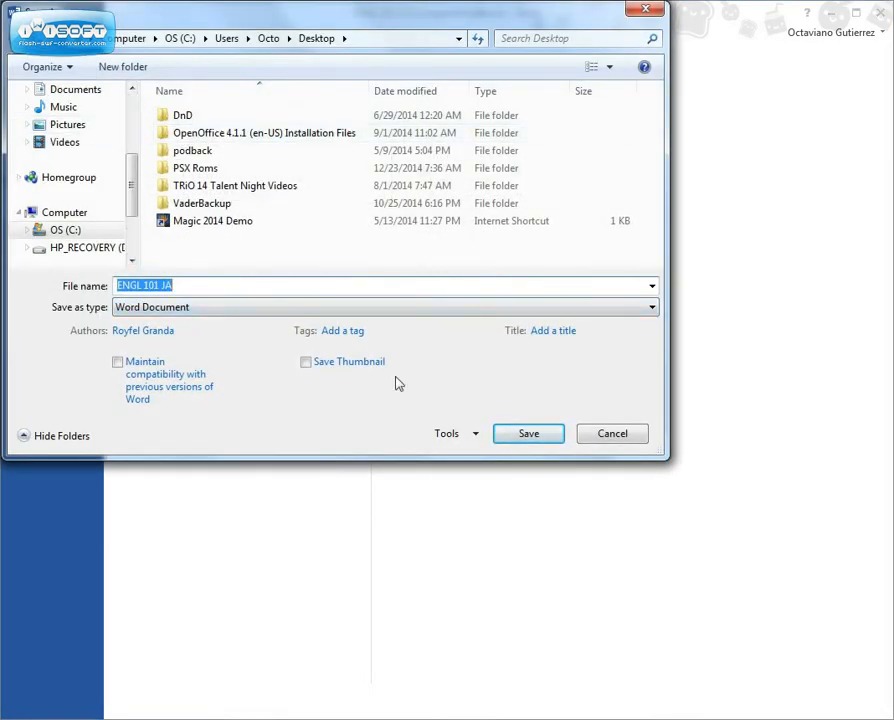
click(518, 441)
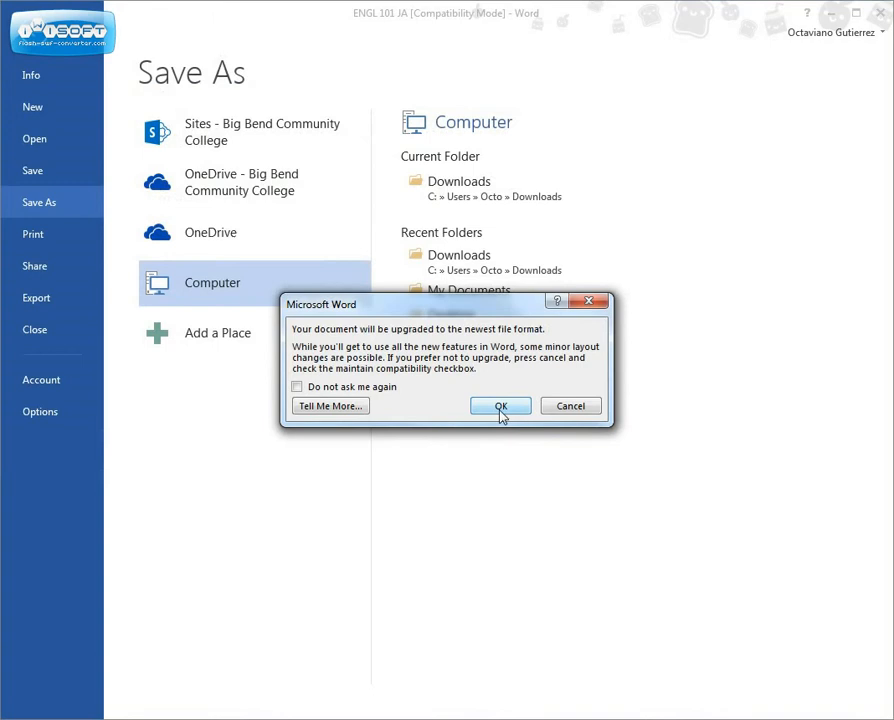
click(507, 407)
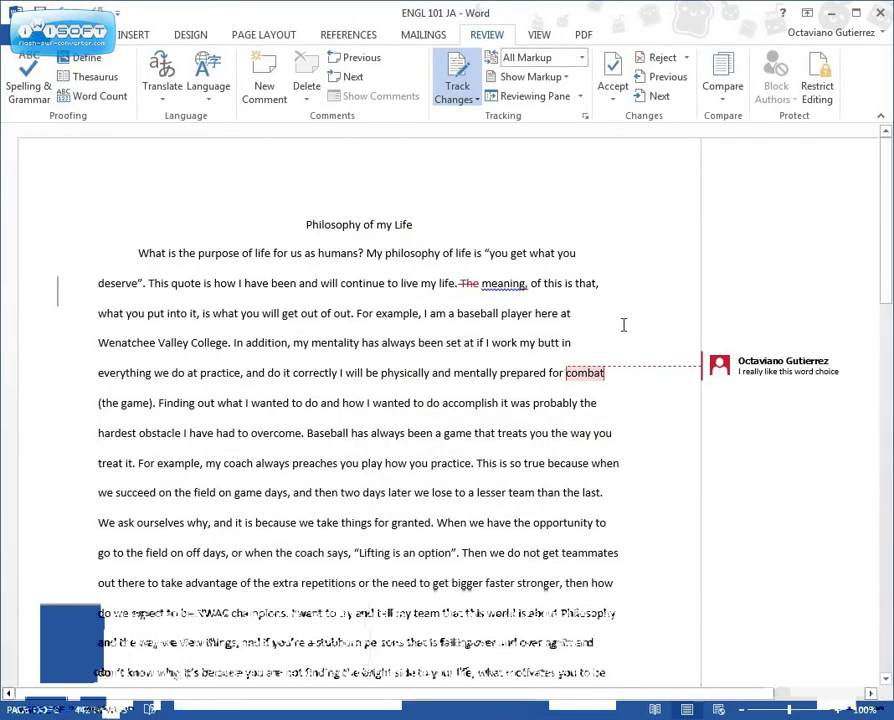